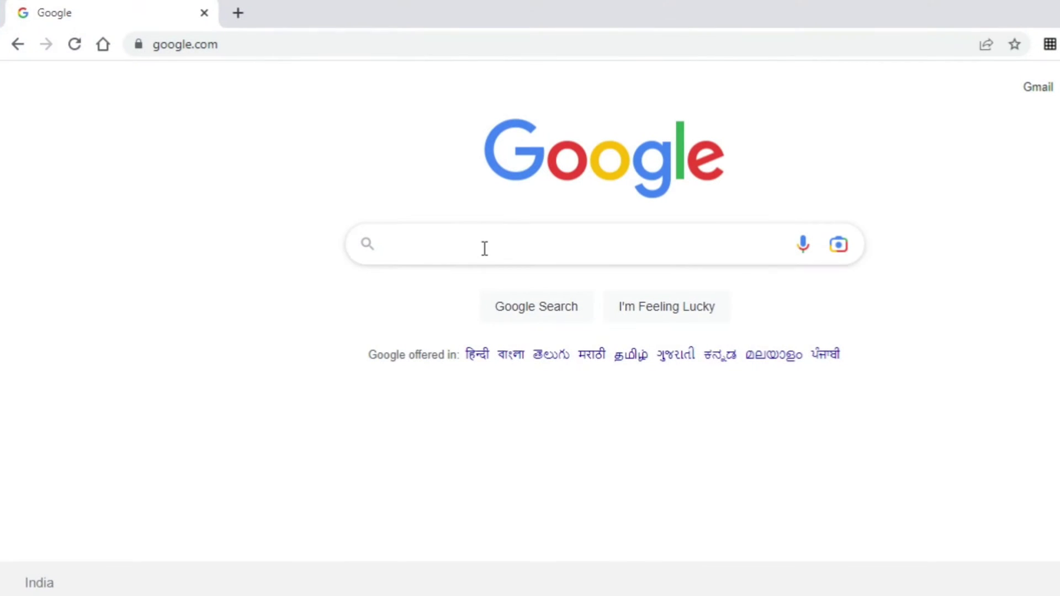
Search Google for 'tomcat download' using the suggestion after typing 'tomcat'
left_click(484, 245)
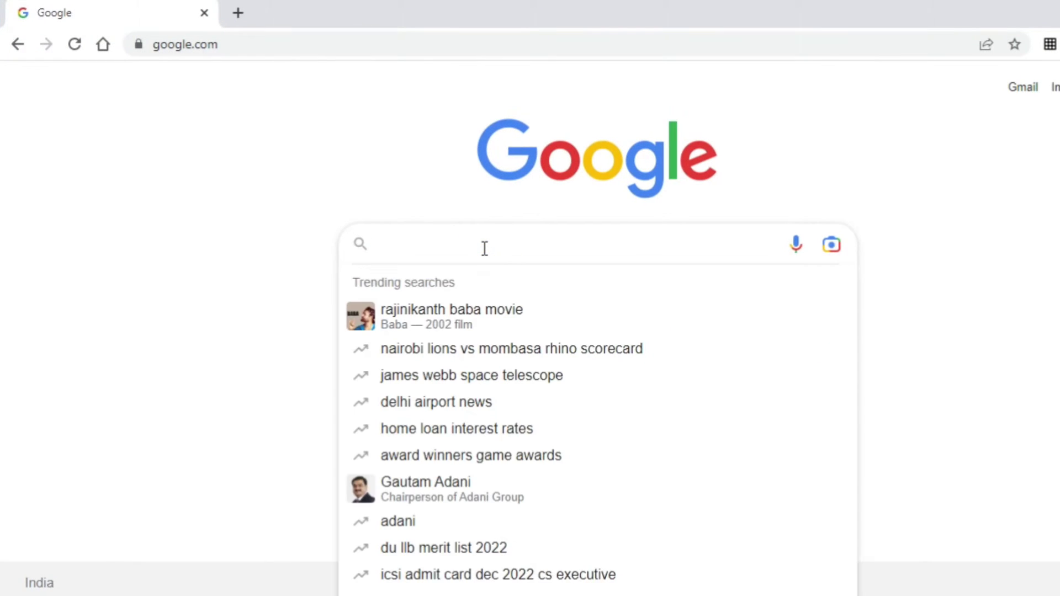
type("tomcat")
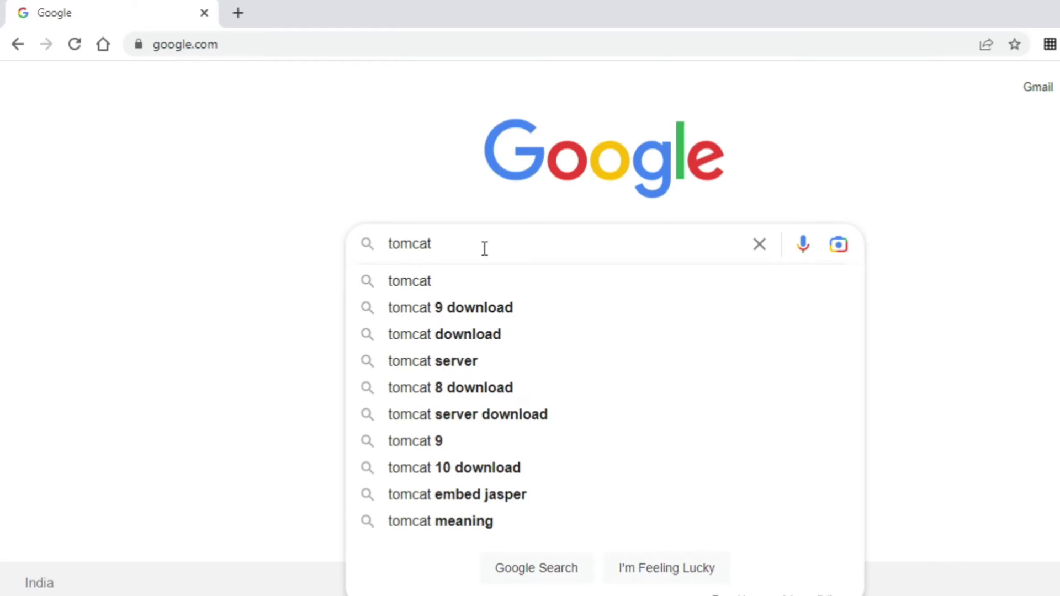
key("Down")
key("Down")
key("Down")
key("Return")
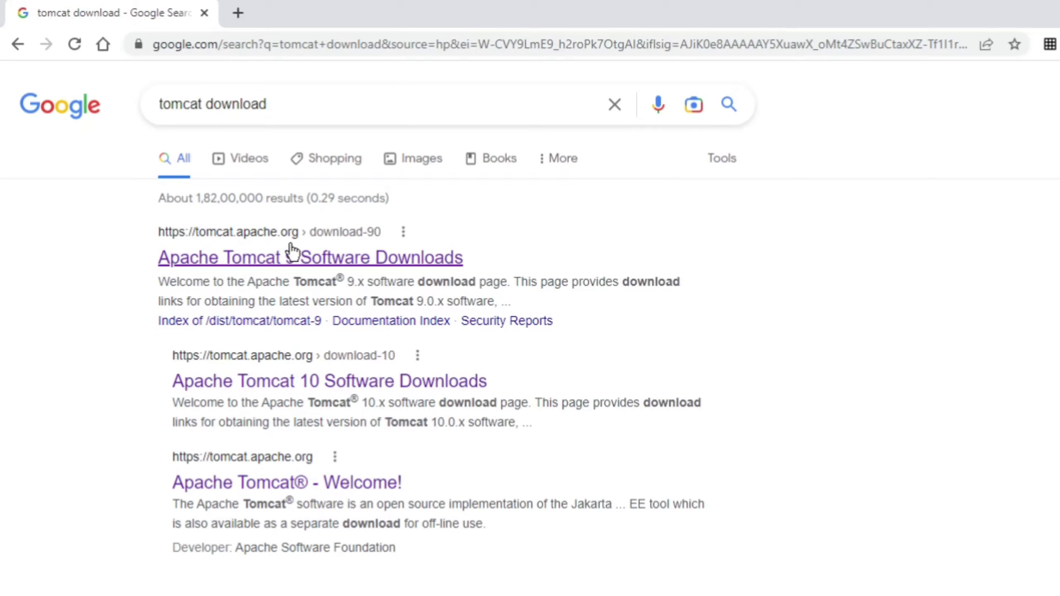
Open the Apache Tomcat home page, then the Tomcat 10 downloads page, highlighting the javax.* package note
left_click(261, 485)
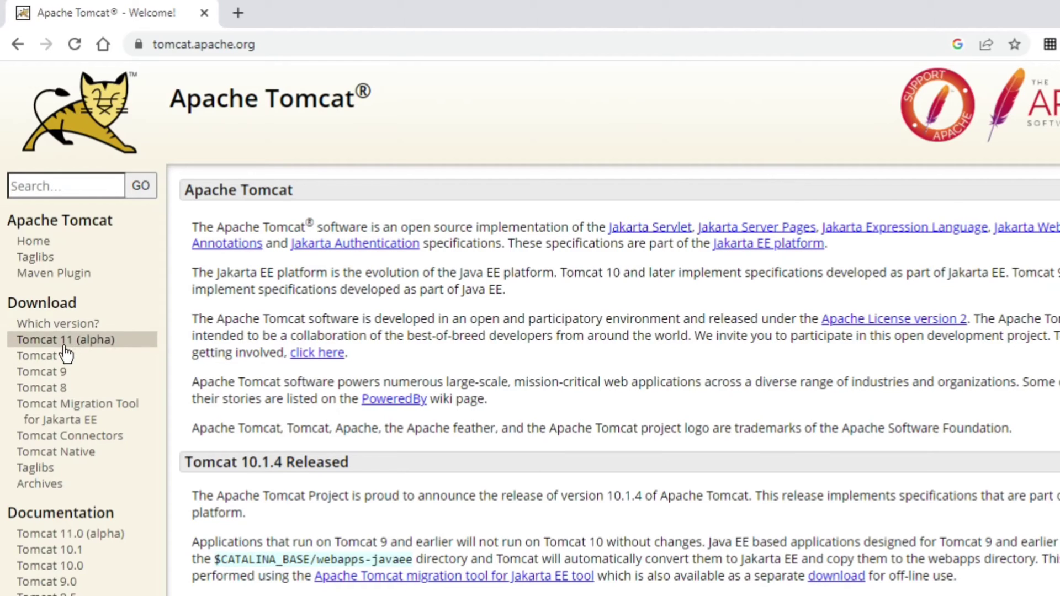
left_click(65, 360)
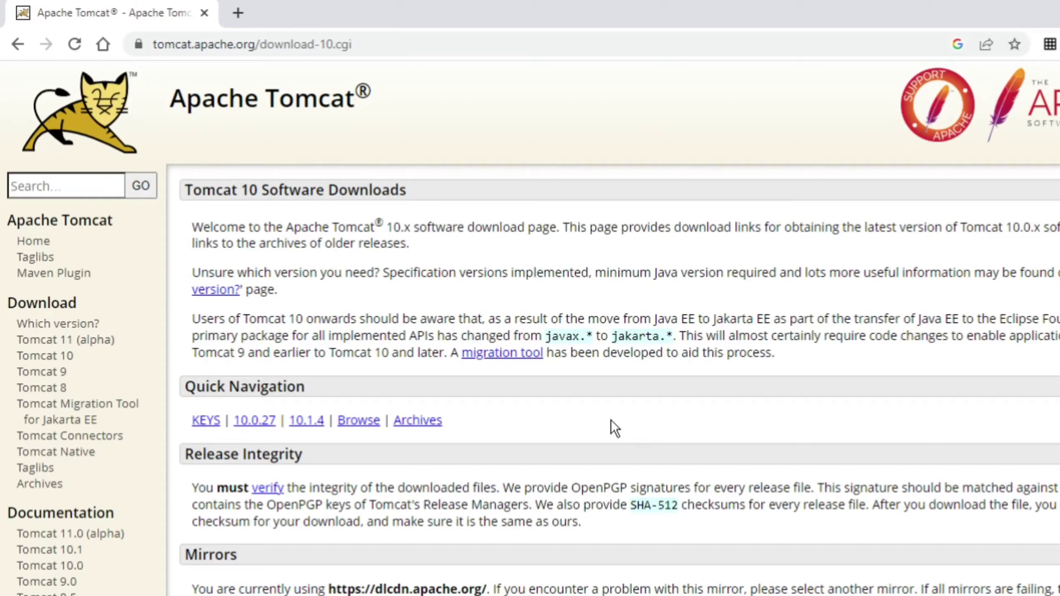
scroll(611, 420, "down", 1)
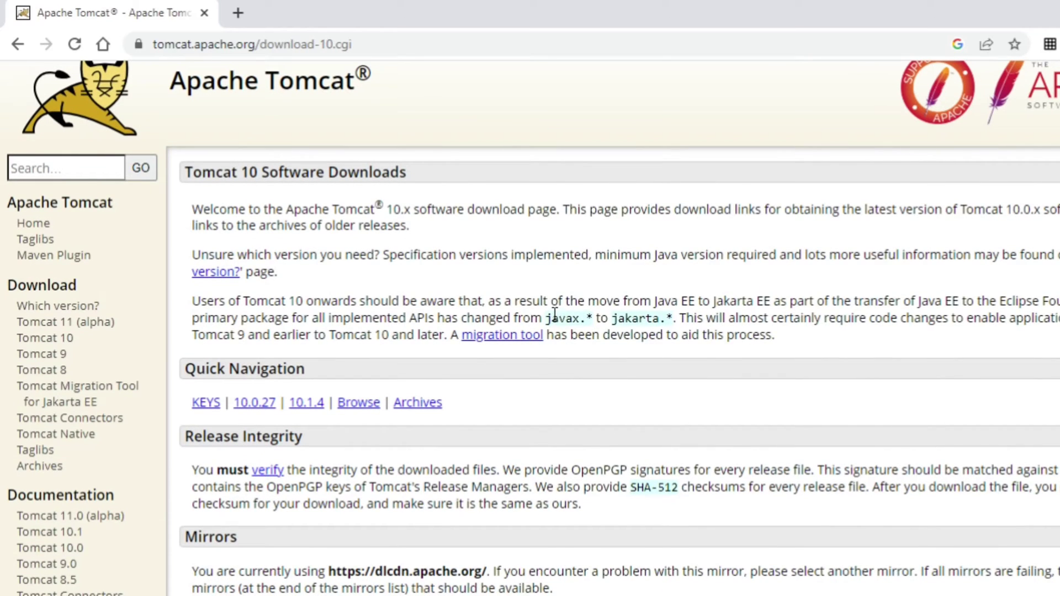
left_click_drag(551, 318, 668, 320)
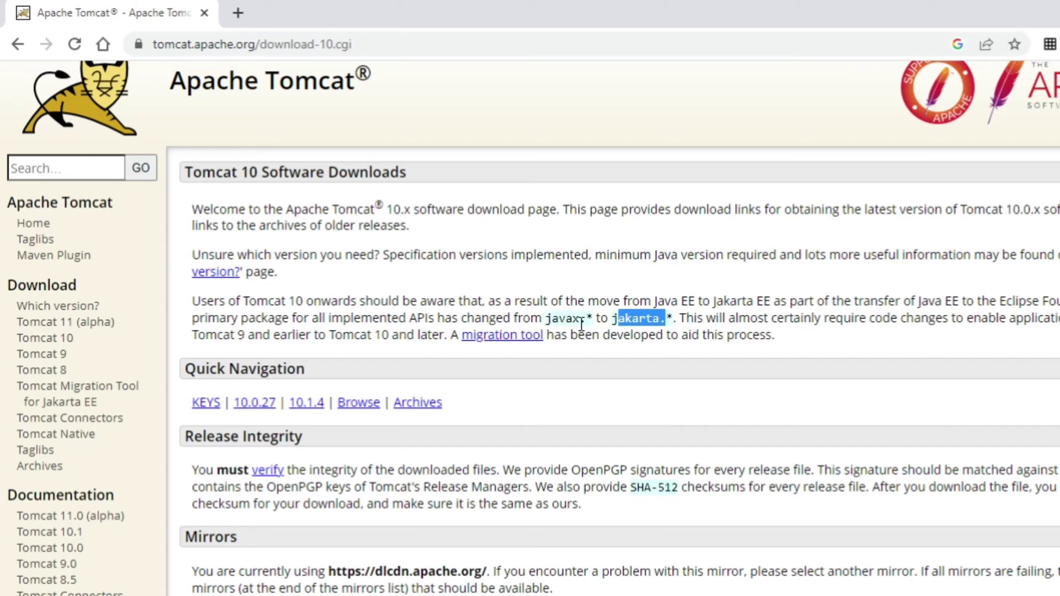
Download the 10.0.27 Core 32-bit/64-bit Windows Service Installer
scroll(698, 411, "down", 5)
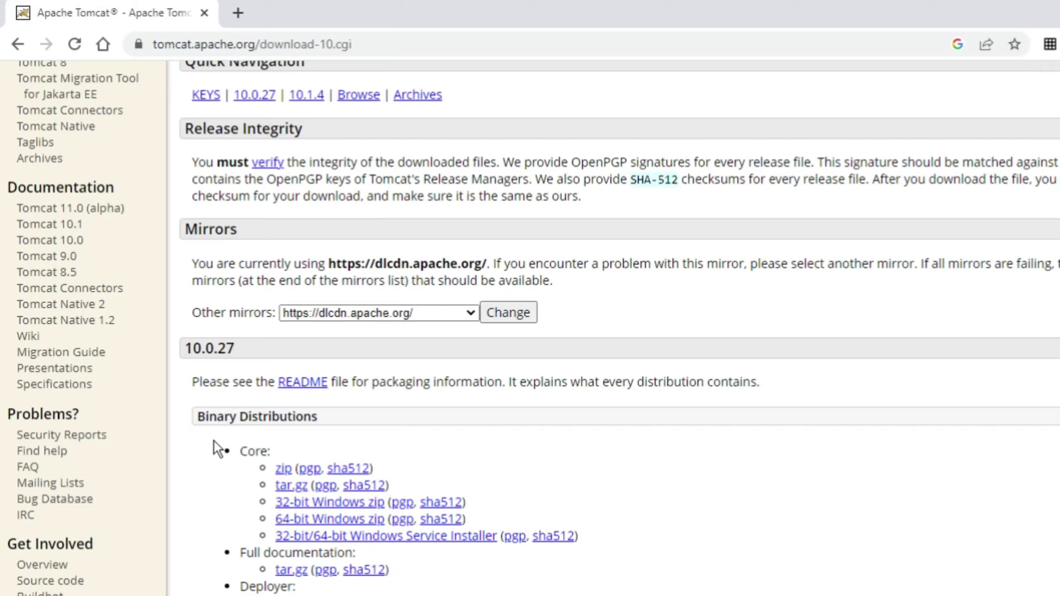
scroll(214, 447, "down", 1)
scroll(214, 440, "down", 1)
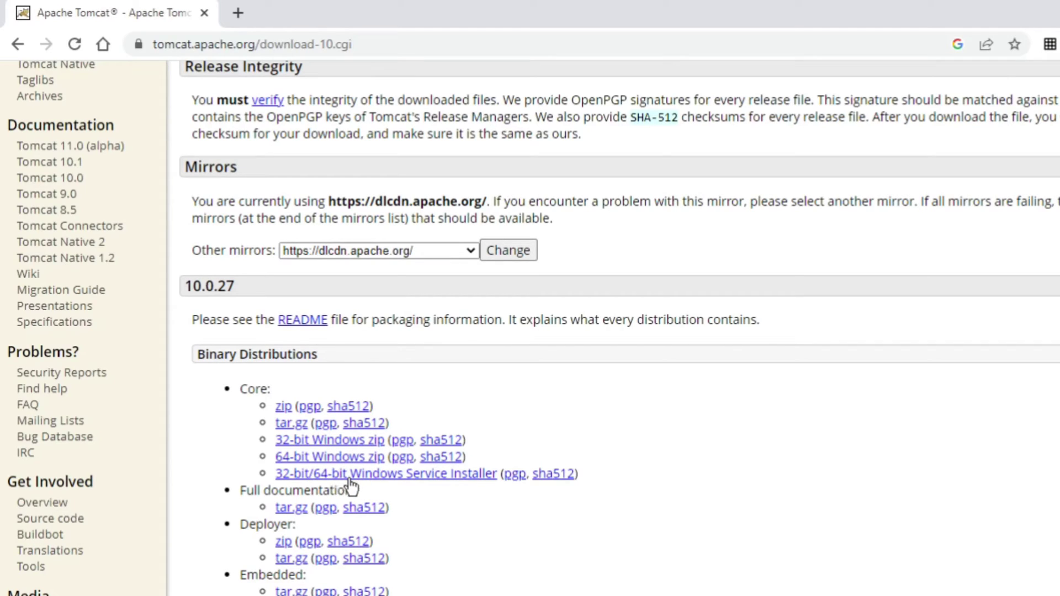
left_click(409, 476)
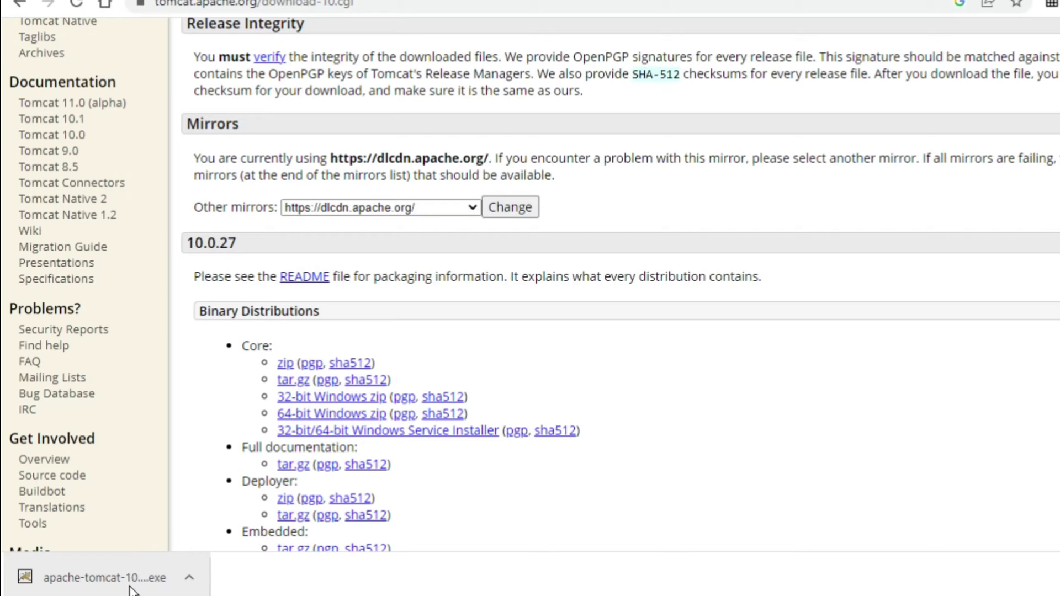
Launch the downloaded Tomcat installer and accept the licence agreement
left_click(131, 590)
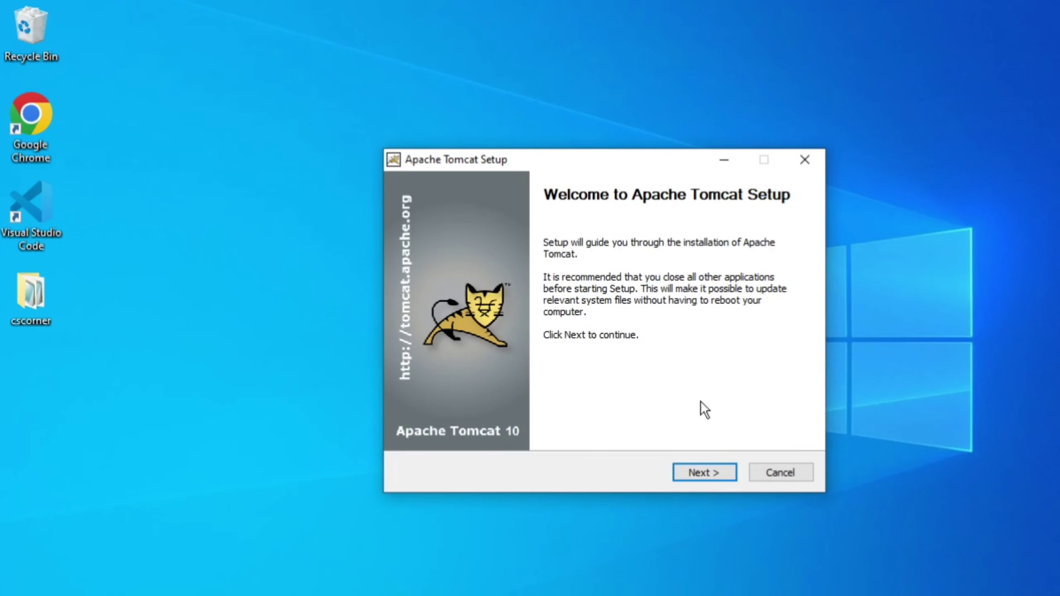
left_click(708, 471)
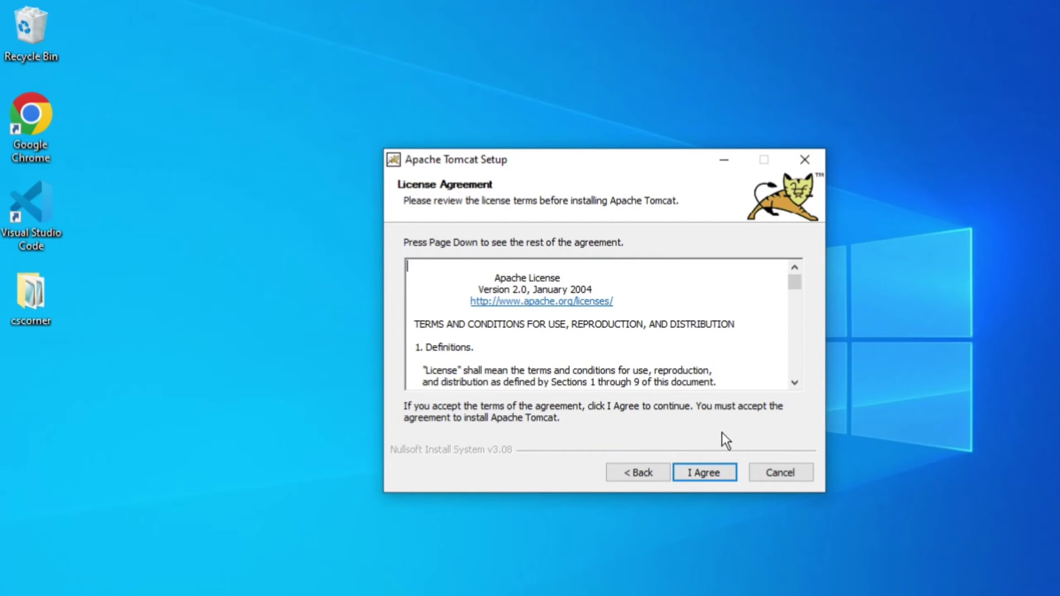
left_click(703, 473)
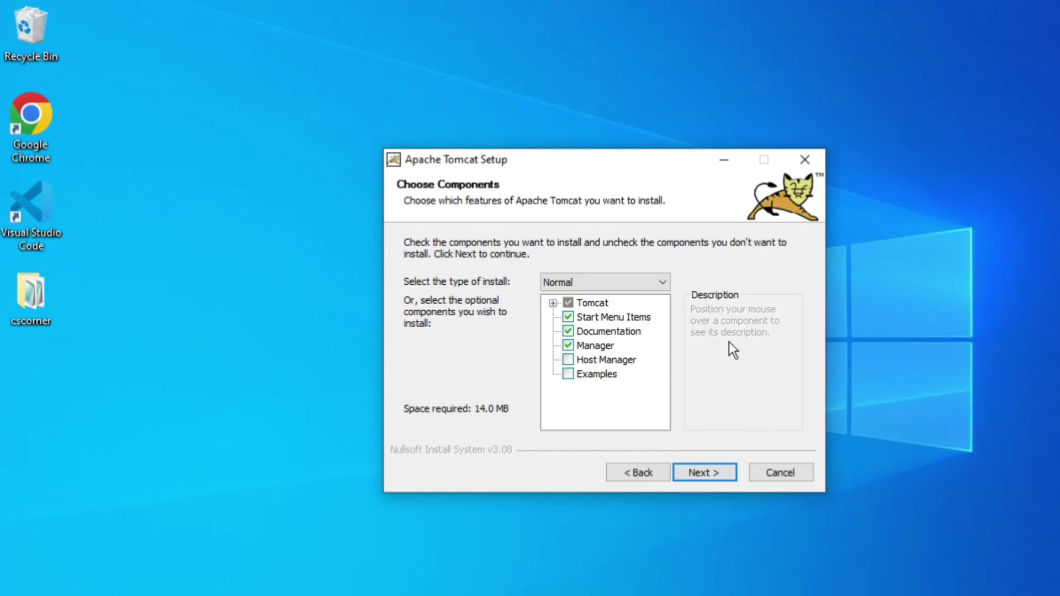
Add Host Manager and Examples to the installed components
left_click(617, 361)
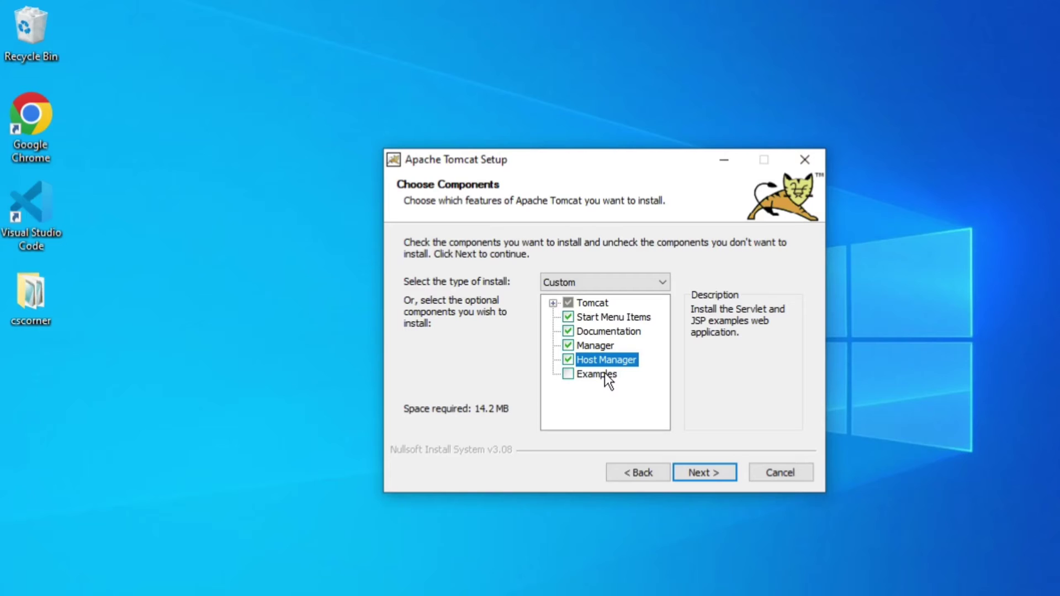
left_click(605, 375)
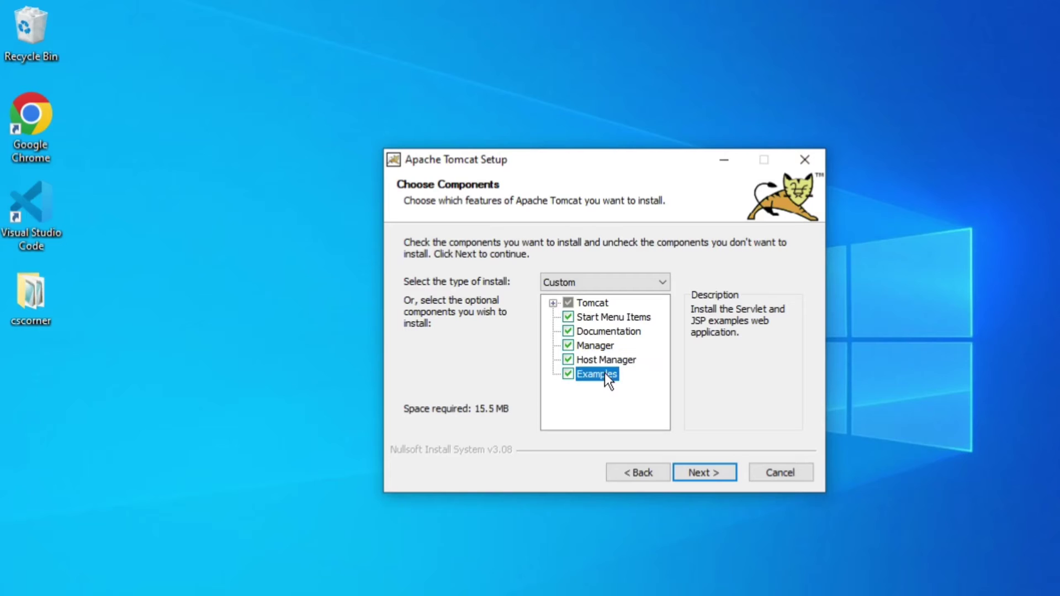
left_click(704, 471)
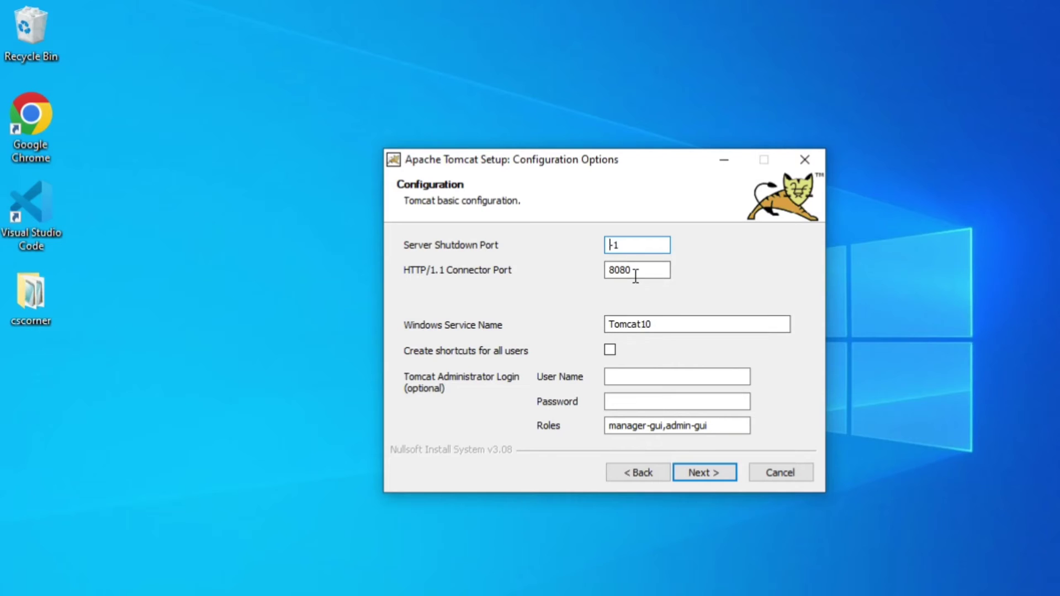
Keep HTTP/1.1 connector port 8080 and service name Tomcat10 on the configuration page
left_click_drag(636, 275, 604, 274)
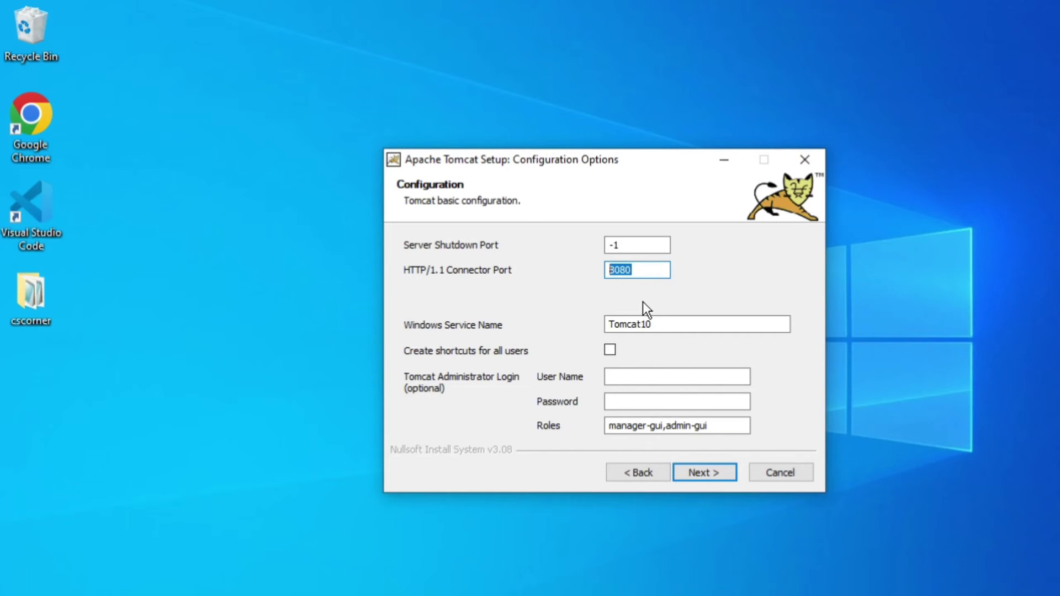
left_click(667, 326)
left_click_drag(668, 327, 581, 324)
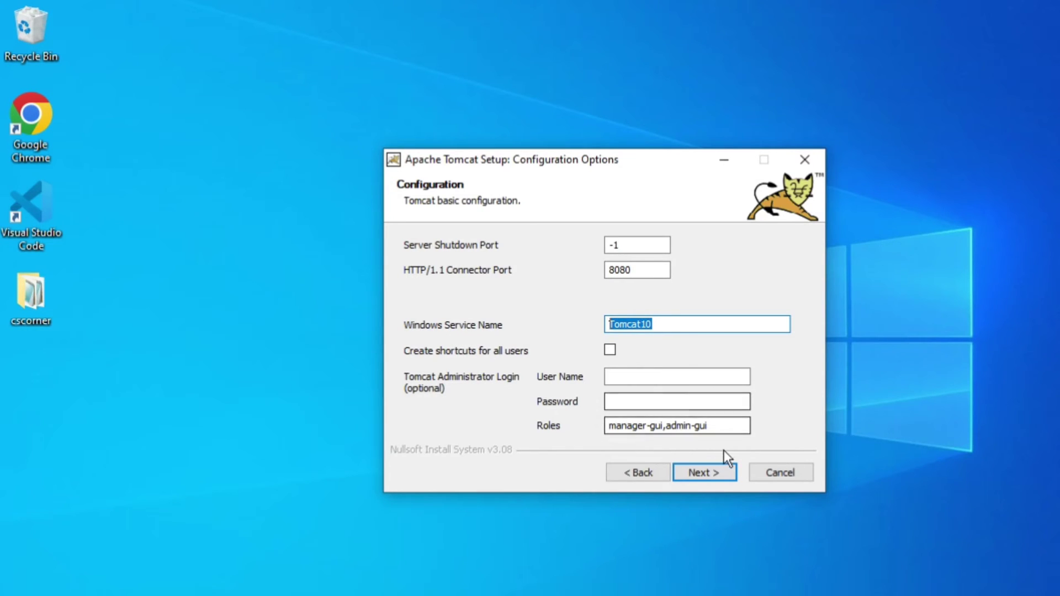
left_click(703, 472)
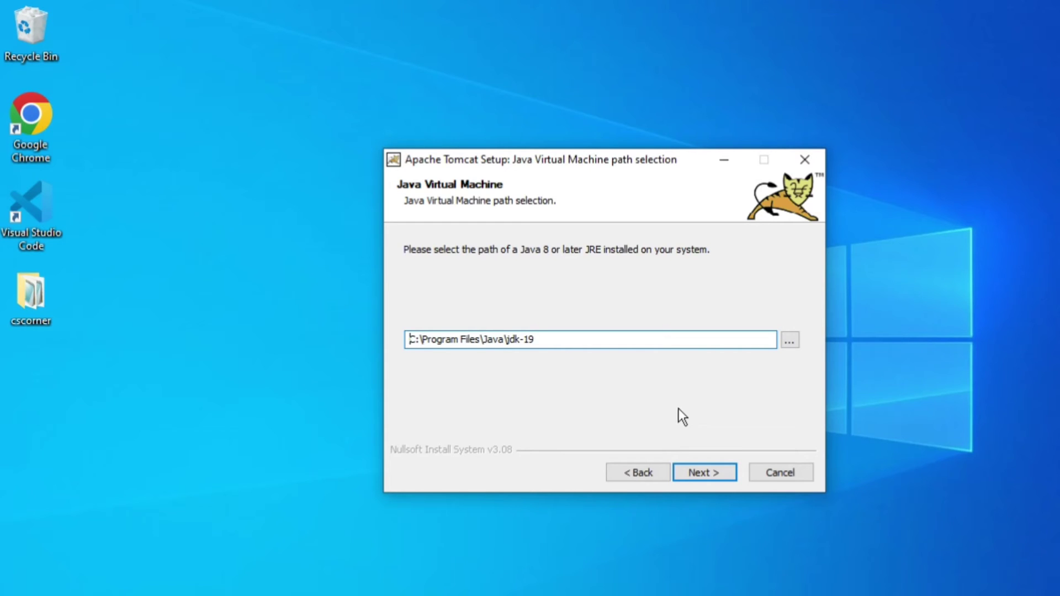
Keep the jdk-19 Java path, install to the default folder, and untick Show Readme
left_click(711, 467)
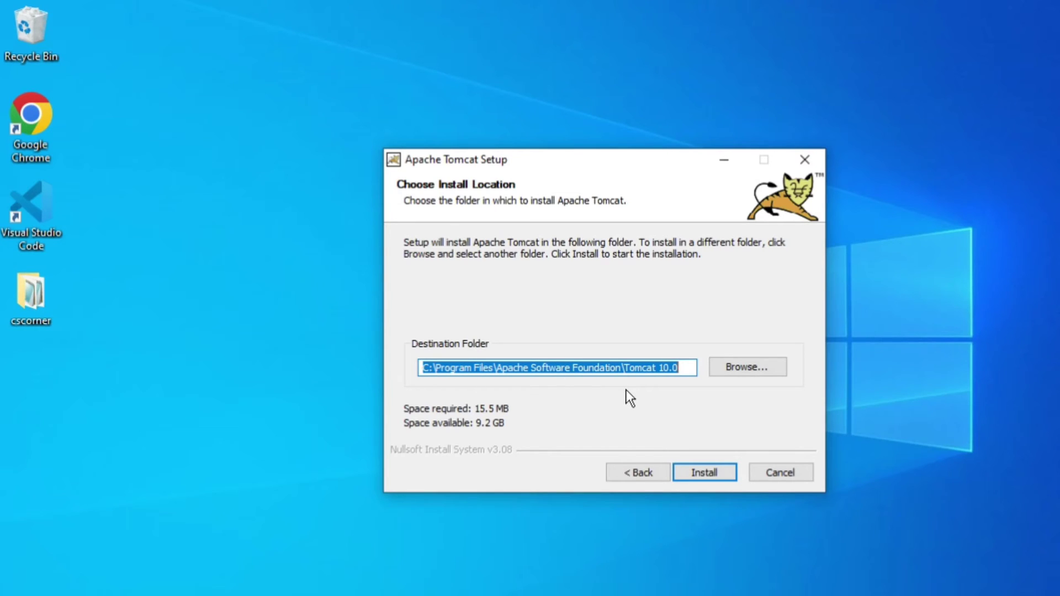
left_click(704, 472)
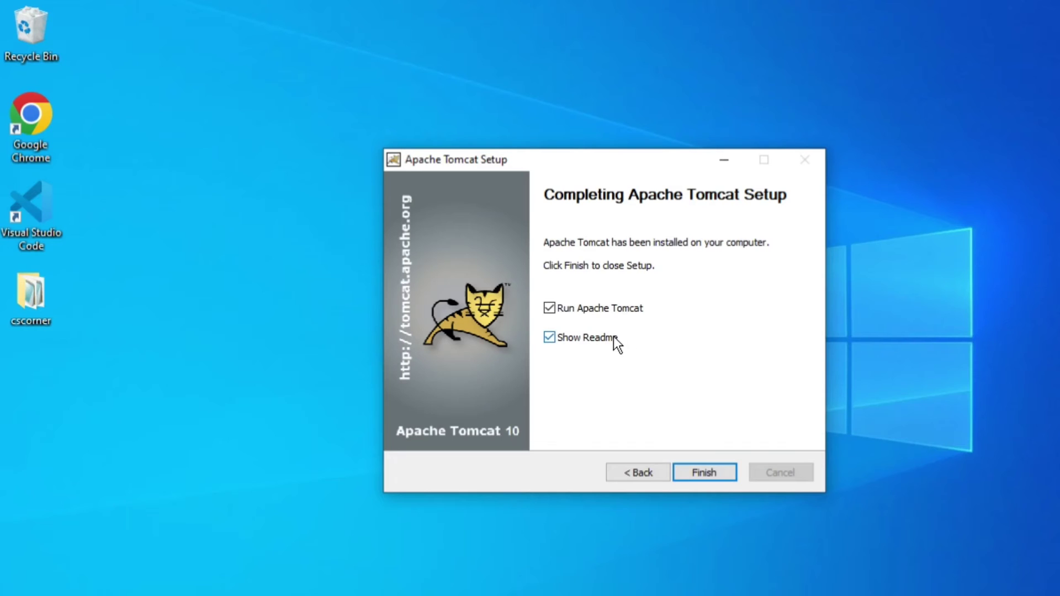
left_click(556, 335)
Finish setup and bring up the Tomcat tray monitor menu offering Stop service
left_click(703, 469)
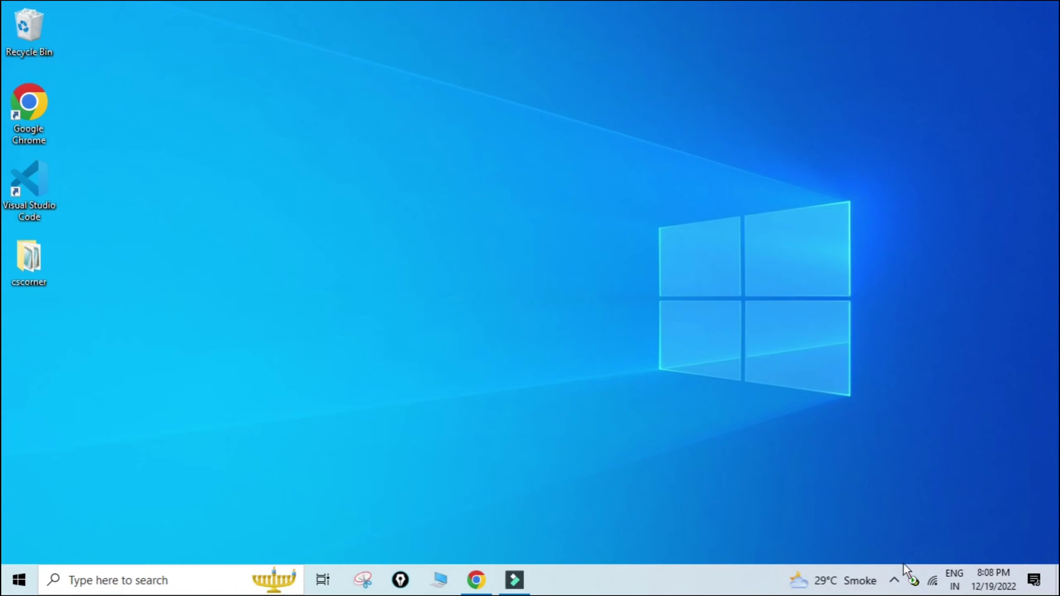
double_click(913, 582)
right_click(914, 581)
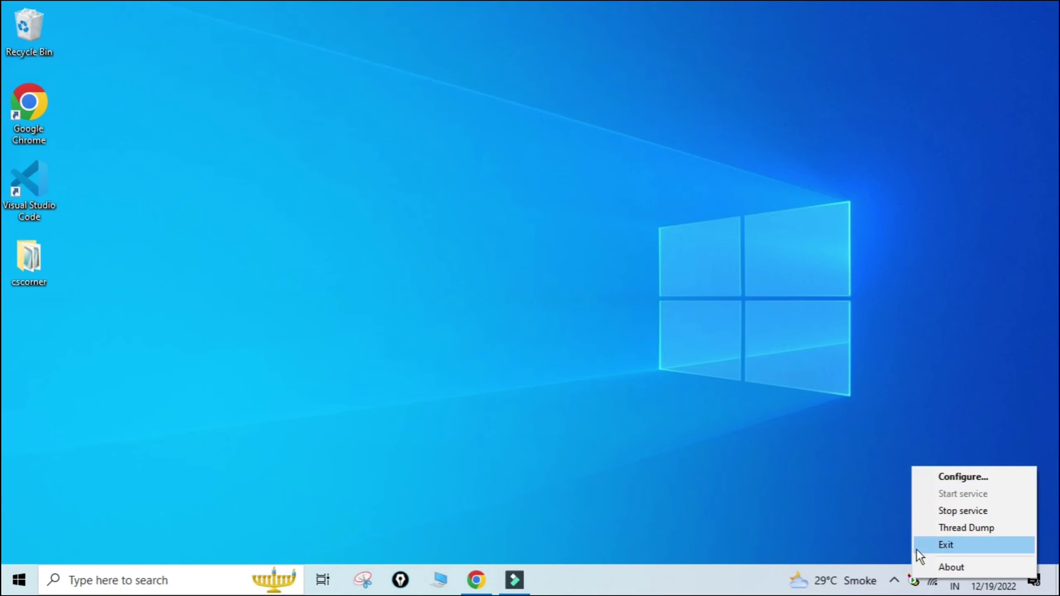
Open Services via a 'service' search and select the running Apache Tomcat 10.0 Tomcat10 service
left_click(725, 461)
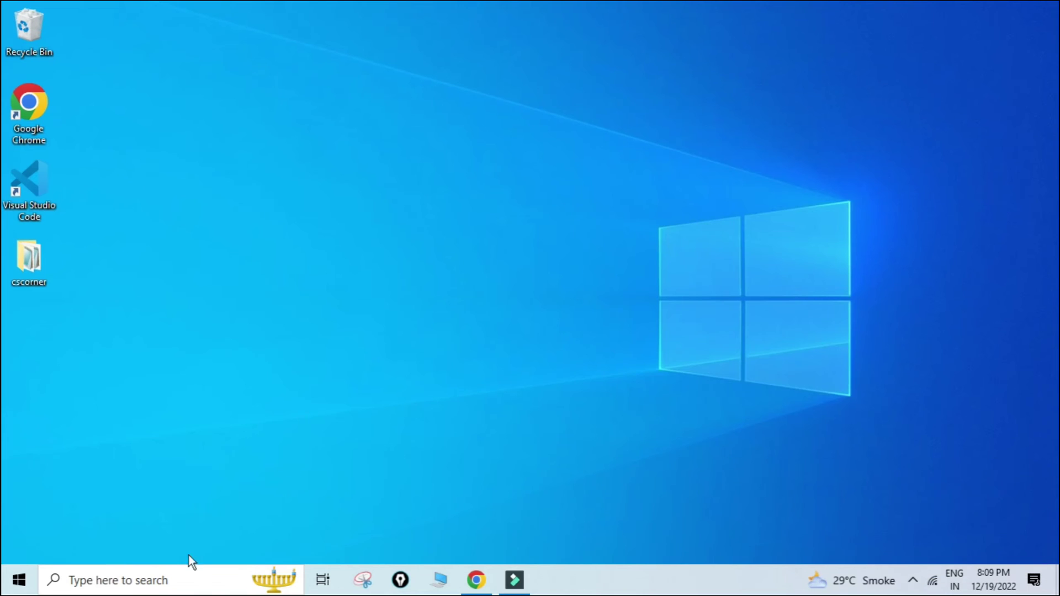
left_click(172, 579)
type("service")
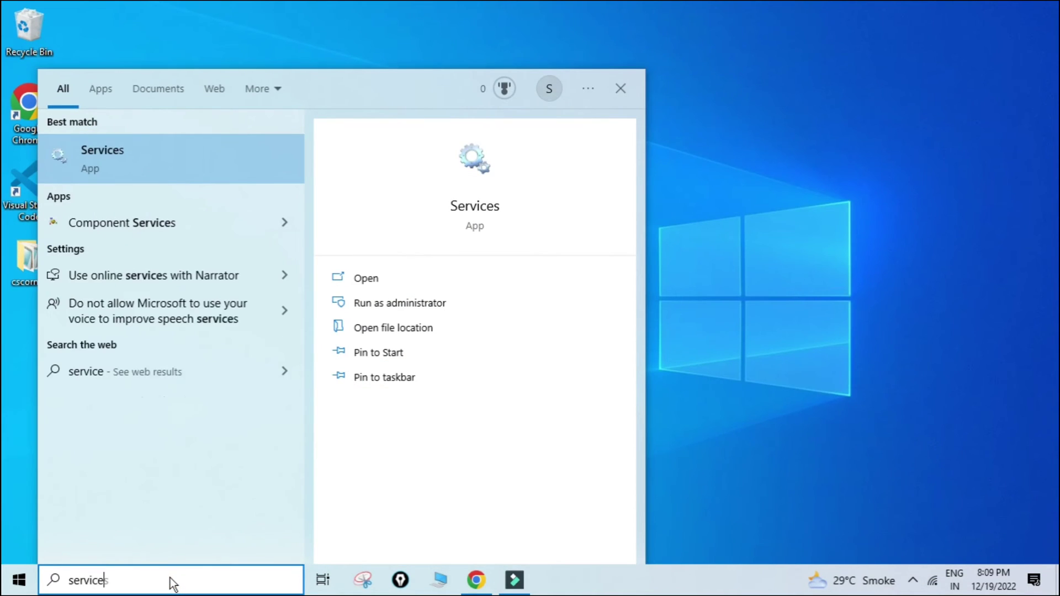
key("Return")
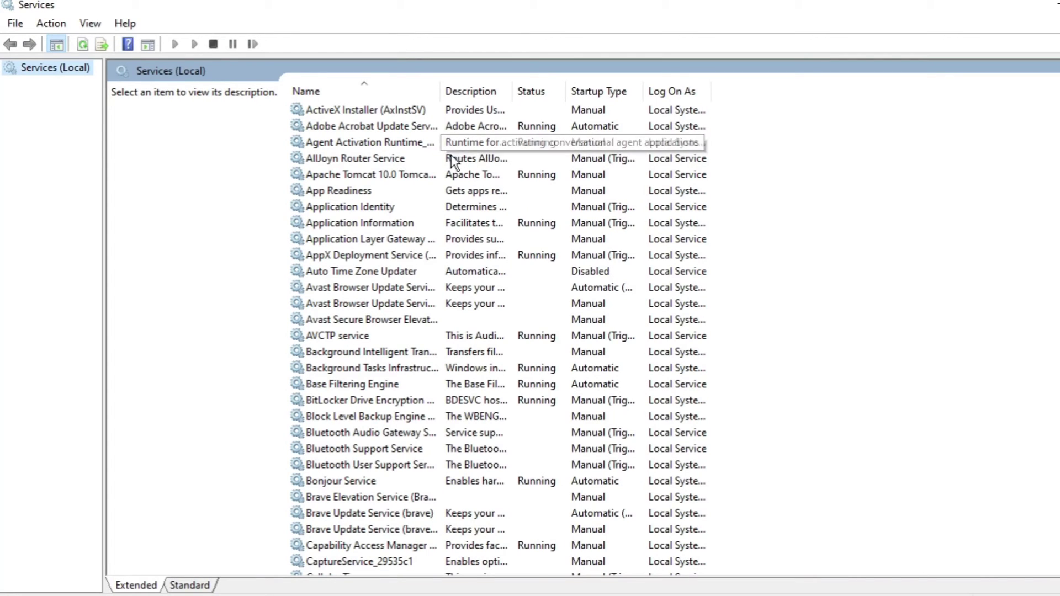
left_click(398, 173)
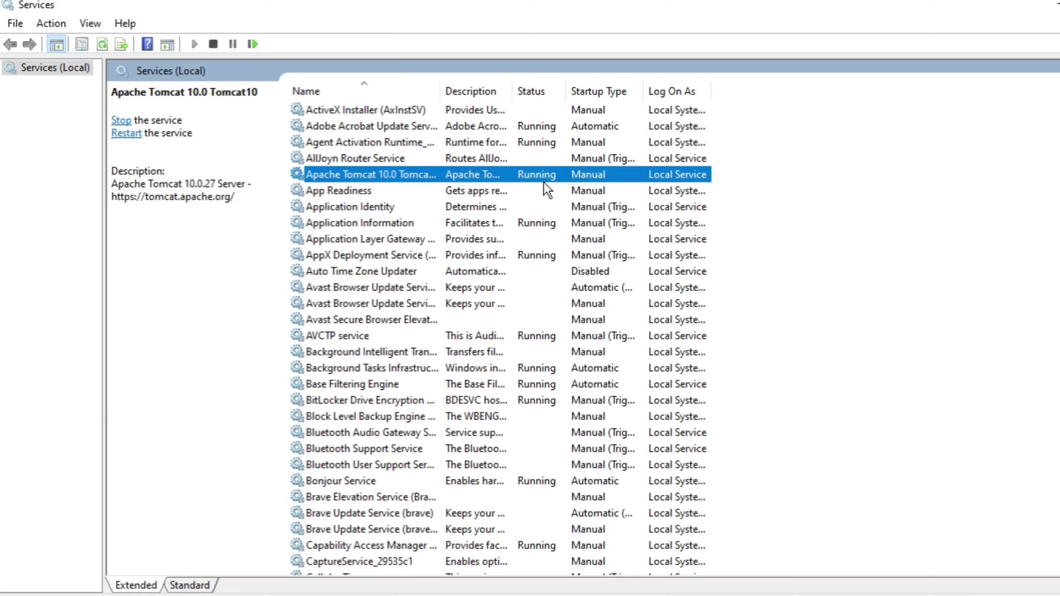